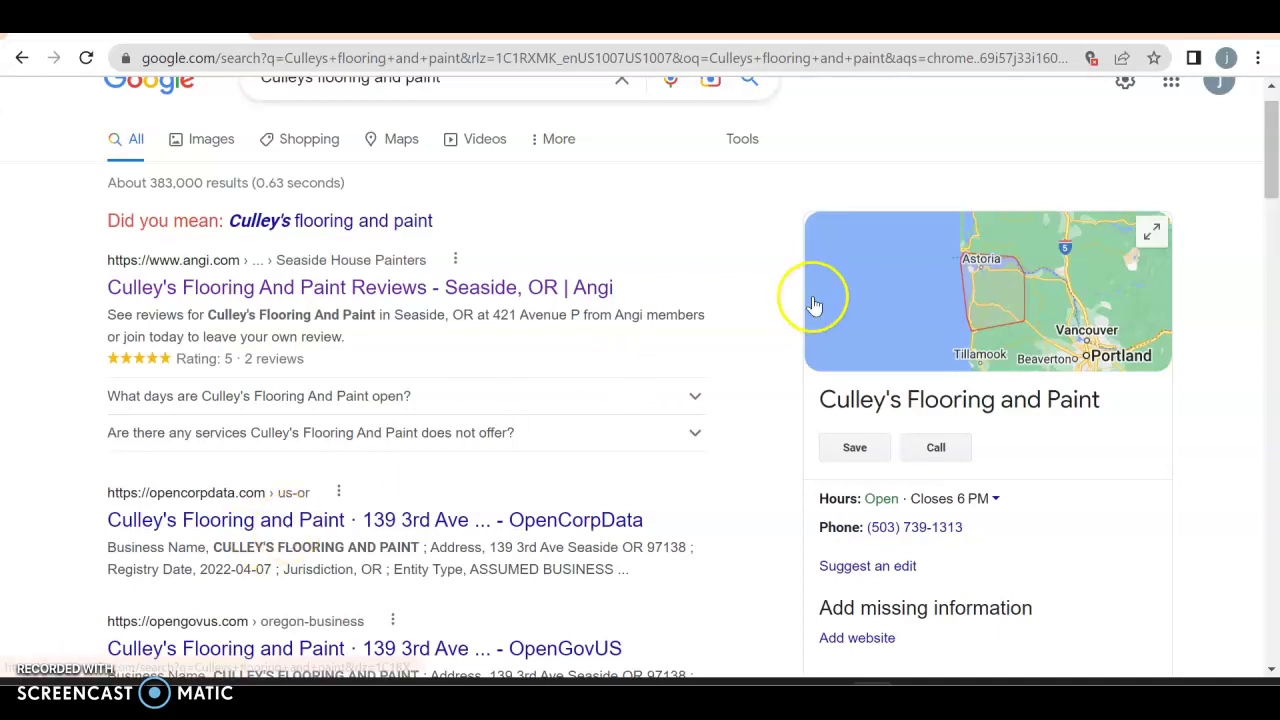
Step: Review the Culley's Flooring and Paint results and map, then go back to 'painters portland oregon'
scroll(815, 305, "up", 1)
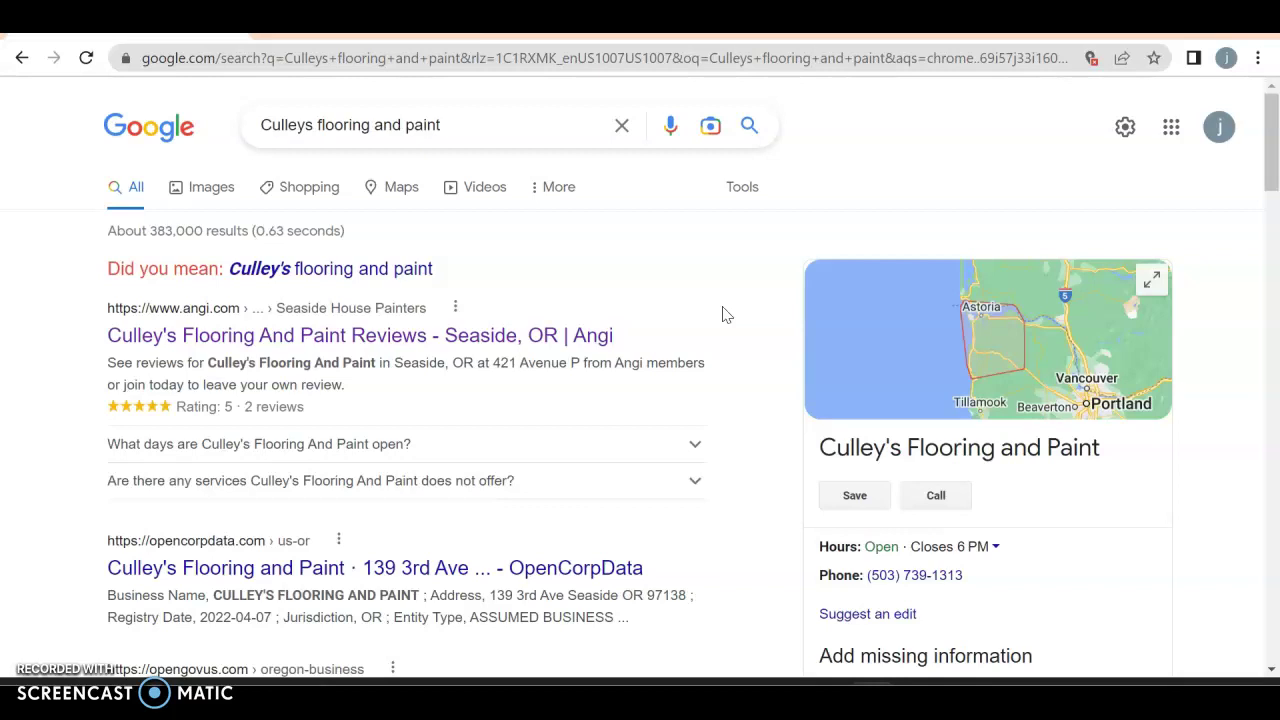
left_click(313, 126)
left_click(443, 148)
scroll(965, 372, "down", 1)
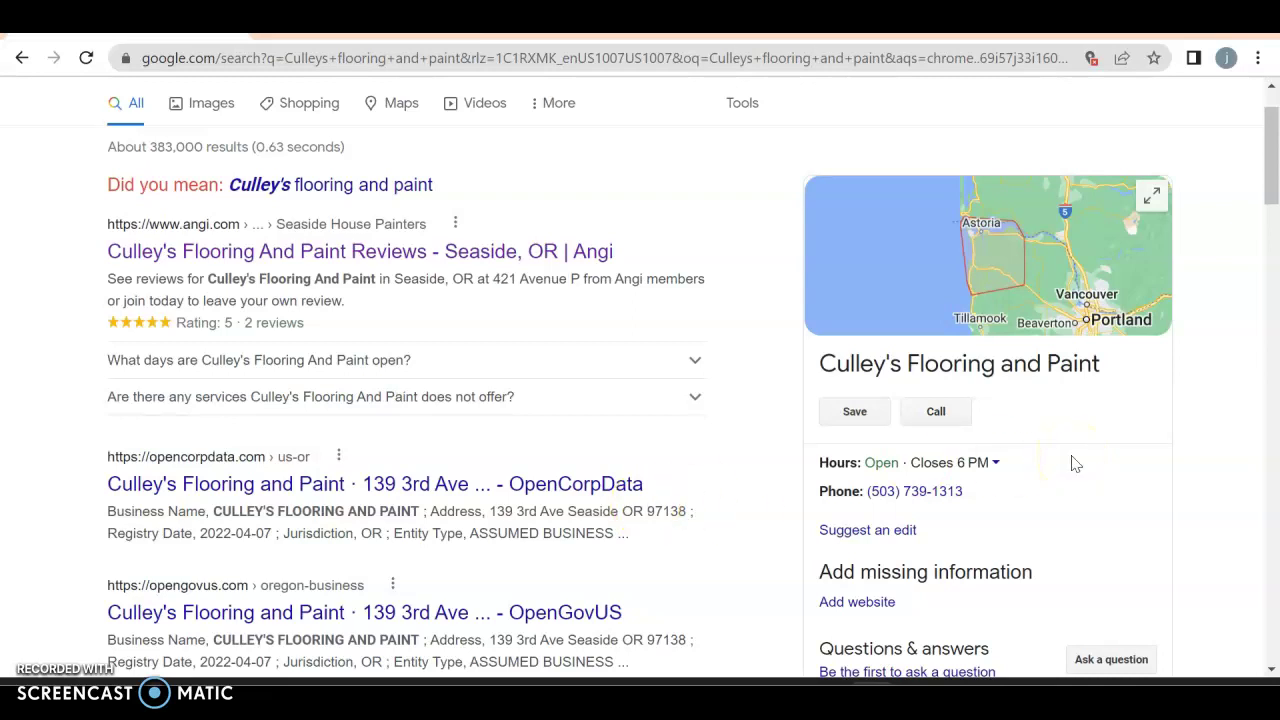
scroll(1075, 464, "down", 2)
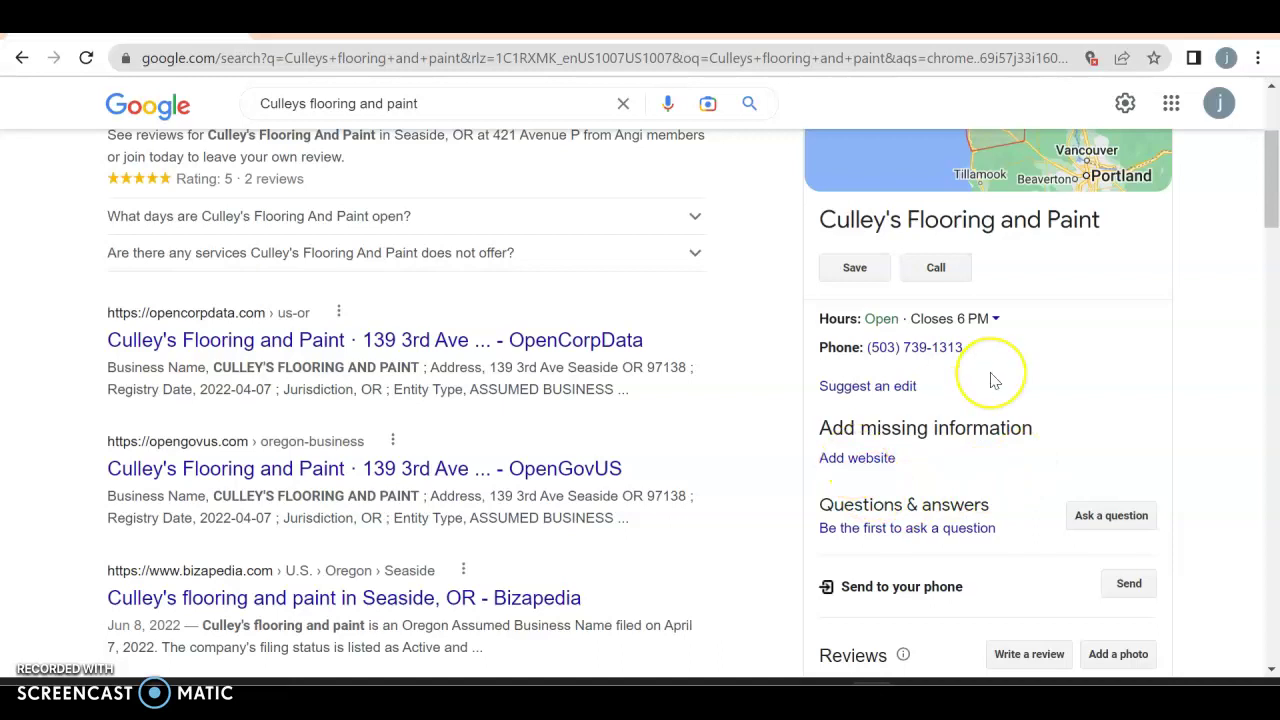
scroll(990, 377, "up", 2)
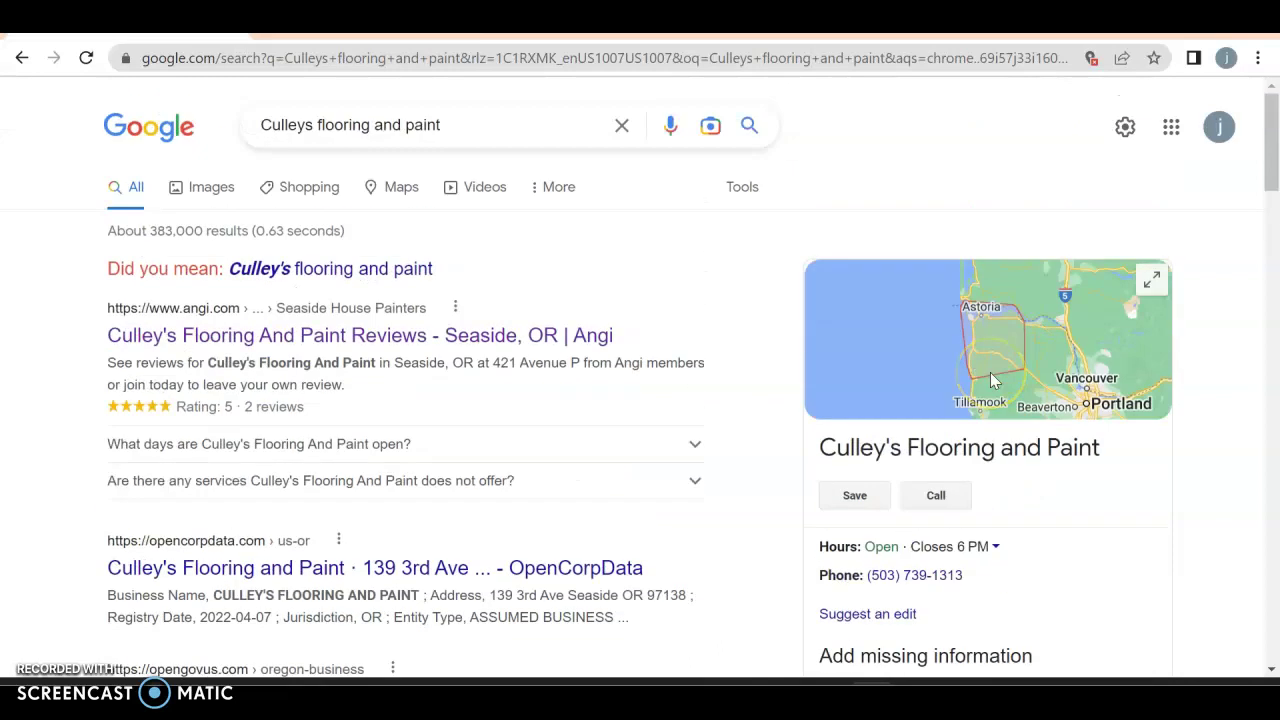
left_click(925, 360)
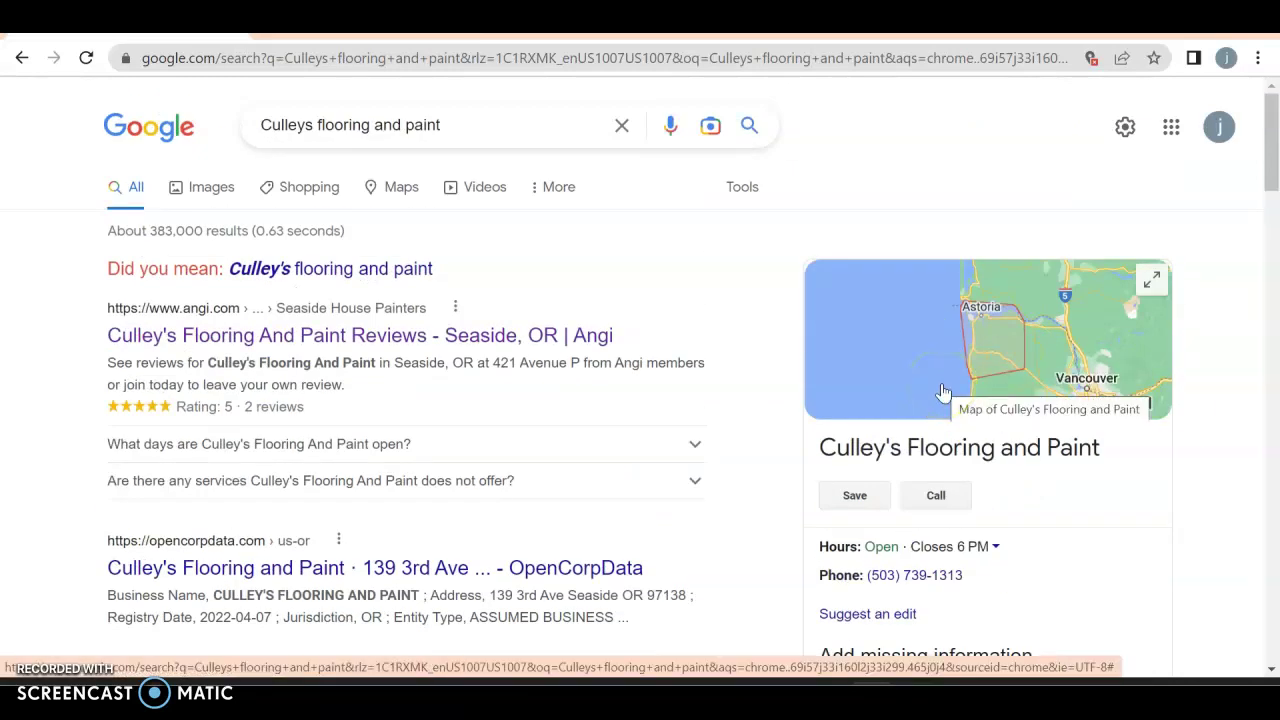
key("alt+Left")
left_click(140, 117)
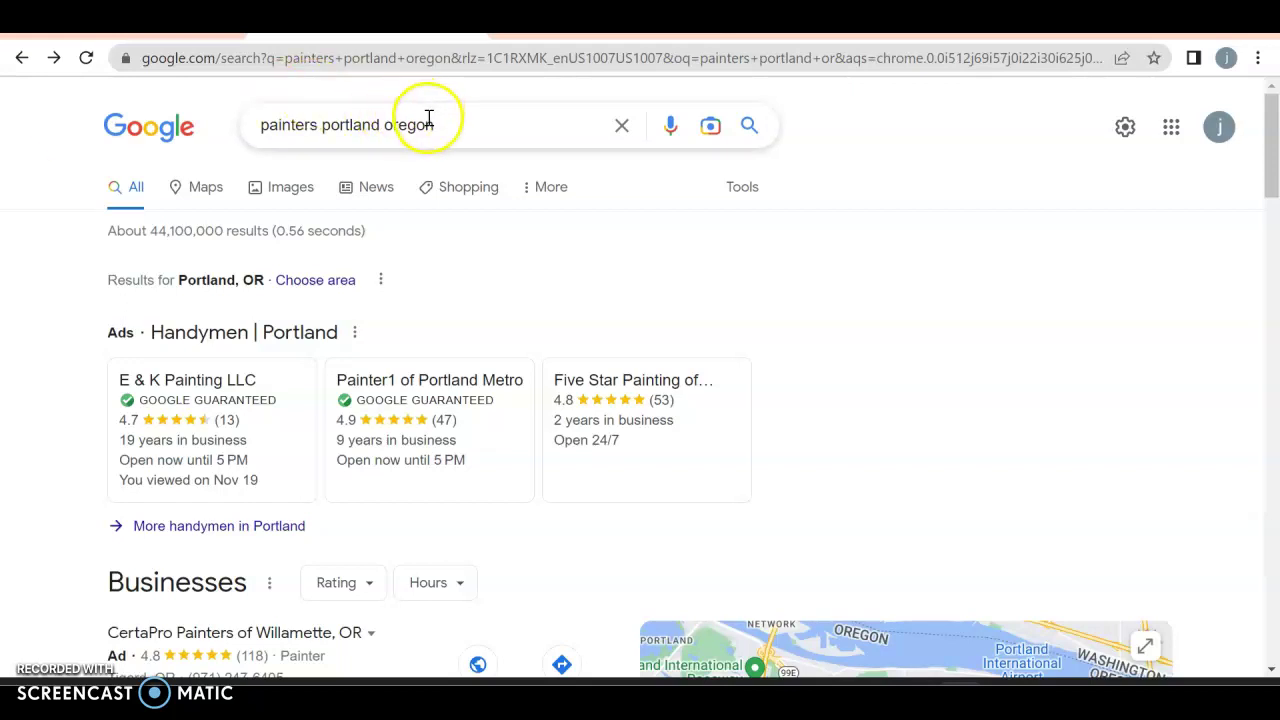
mouse_move(435, 122)
left_mouse_down()
mouse_move(294, 160)
mouse_move(254, 143)
mouse_move(237, 151)
left_mouse_up()
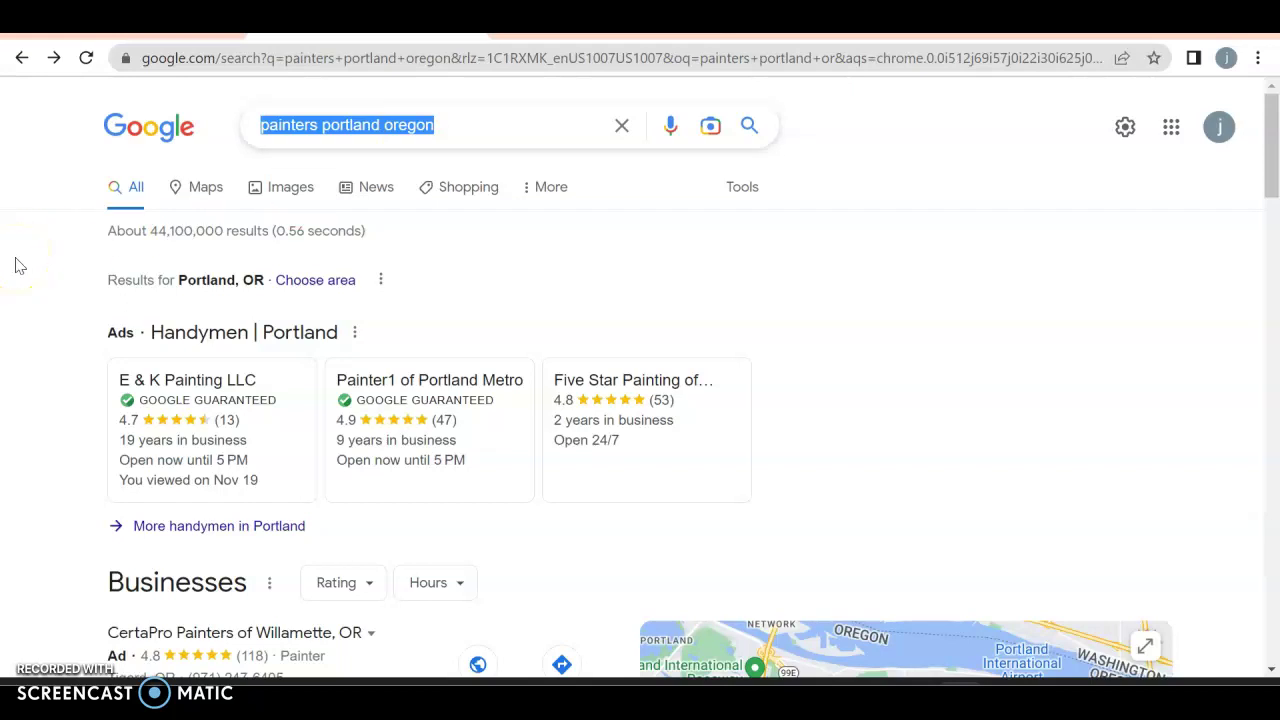
scroll(15, 265, "down", 2)
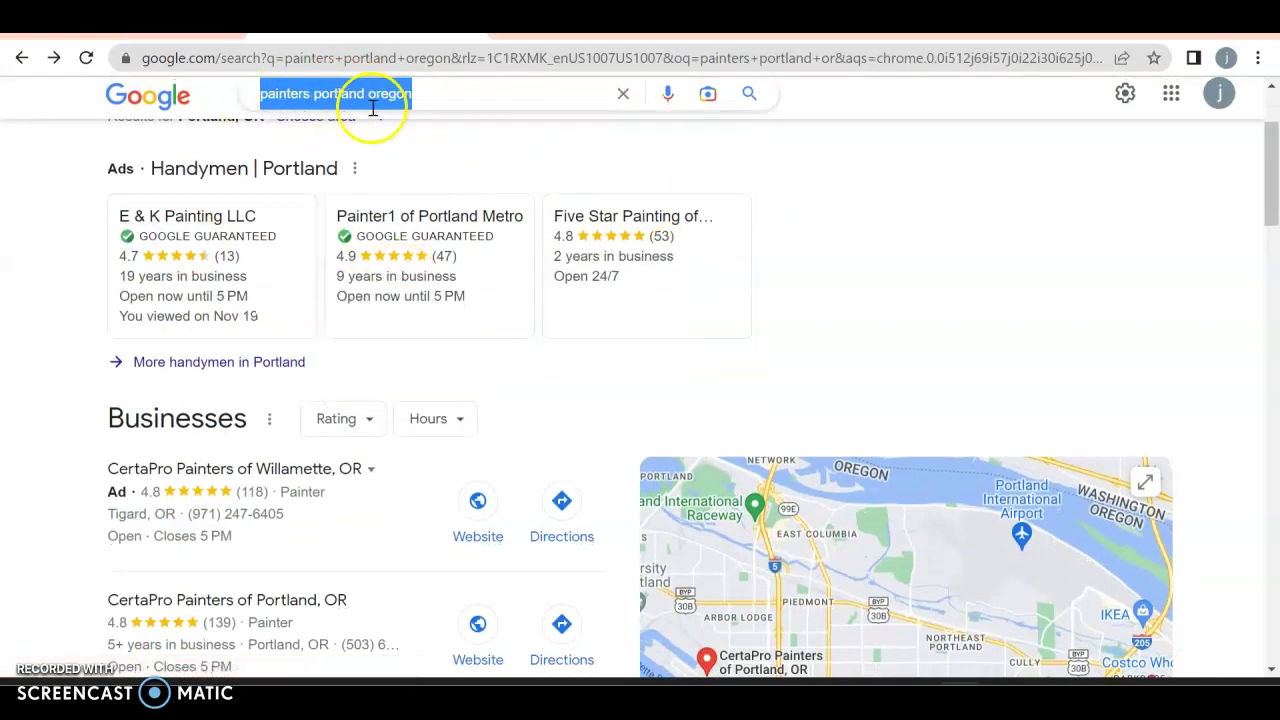
Step: Scroll the Businesses list and pick out Pacific Coat Painting, rated 5.0 from 112 reviews
left_click(877, 163)
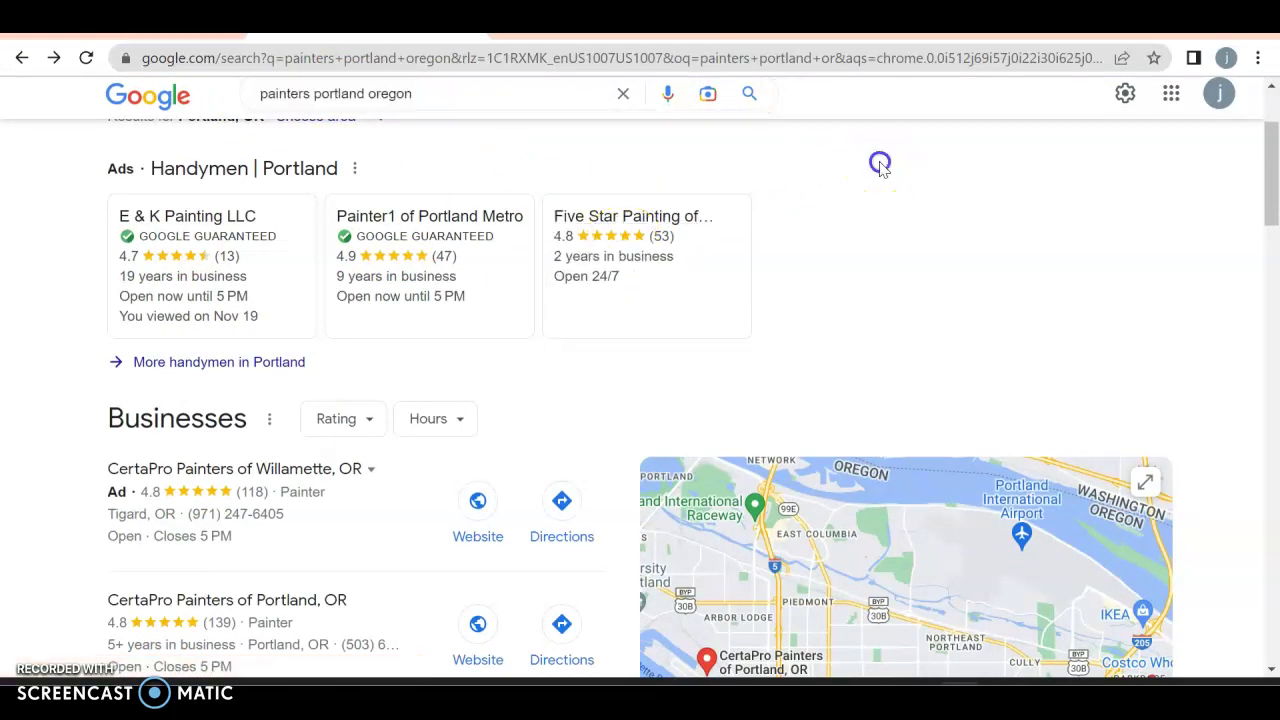
mouse_move(635, 258)
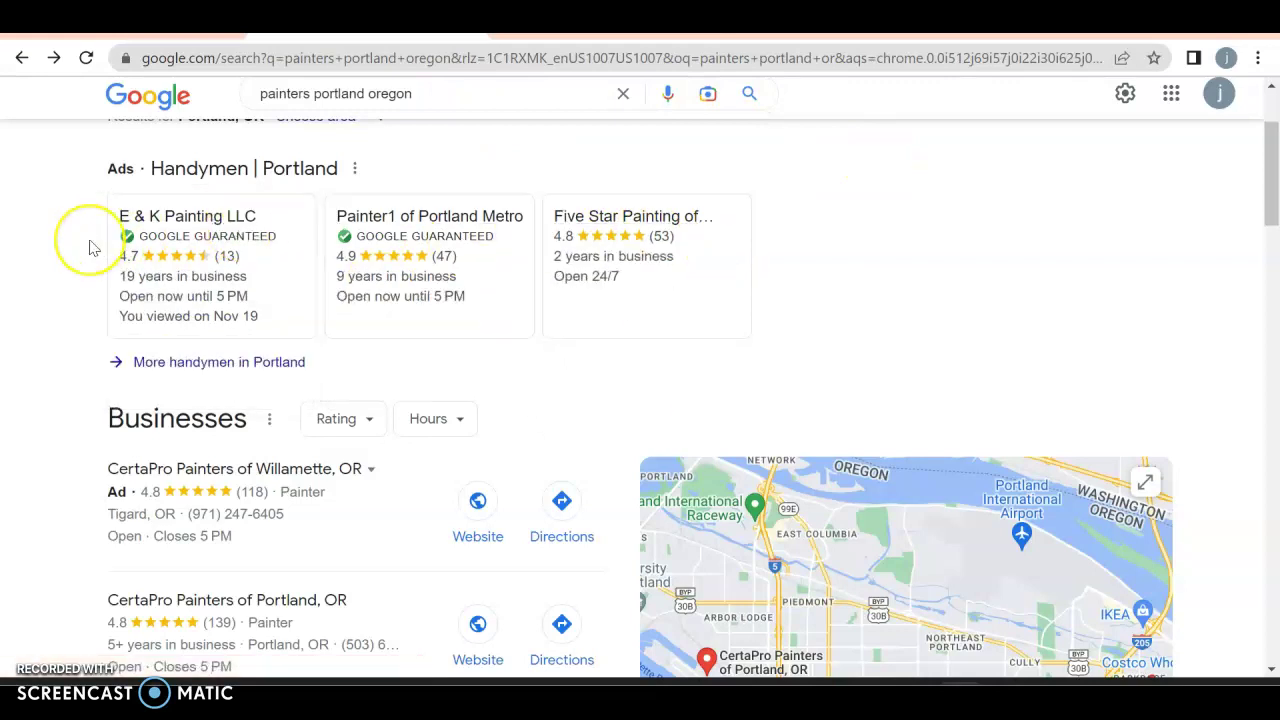
scroll(89, 247, "down", 3)
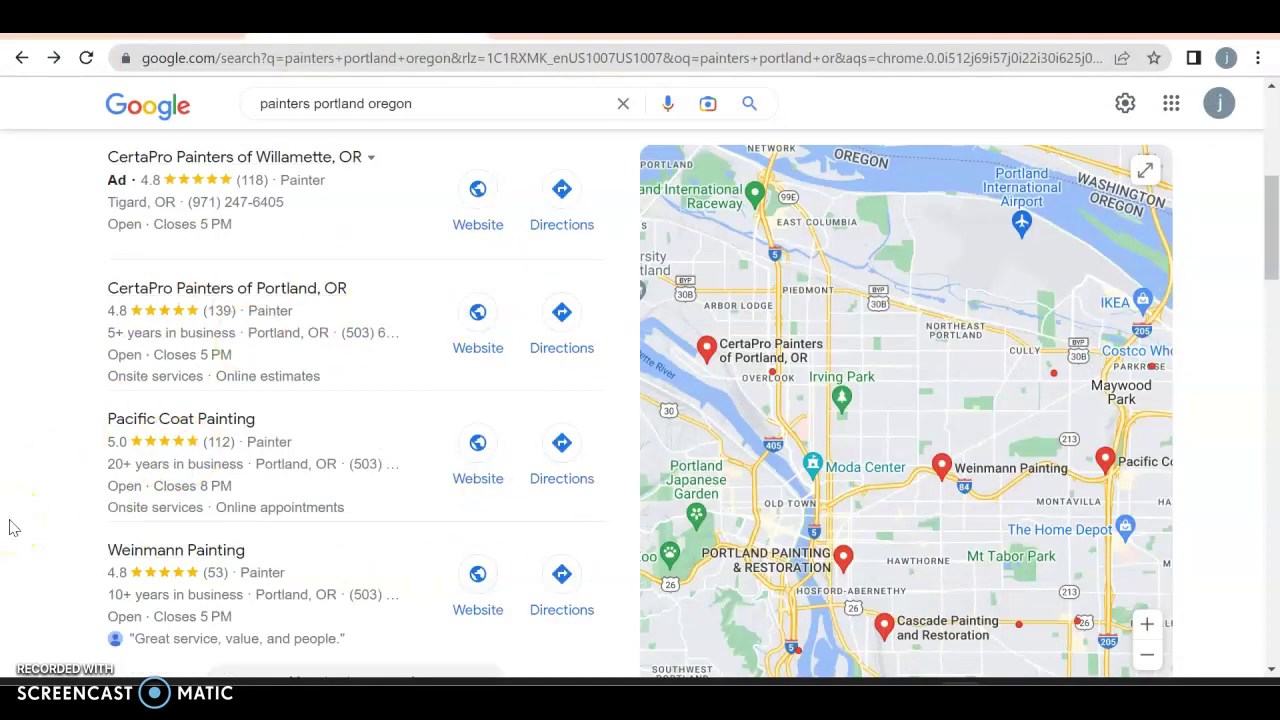
scroll(13, 528, "down", 1)
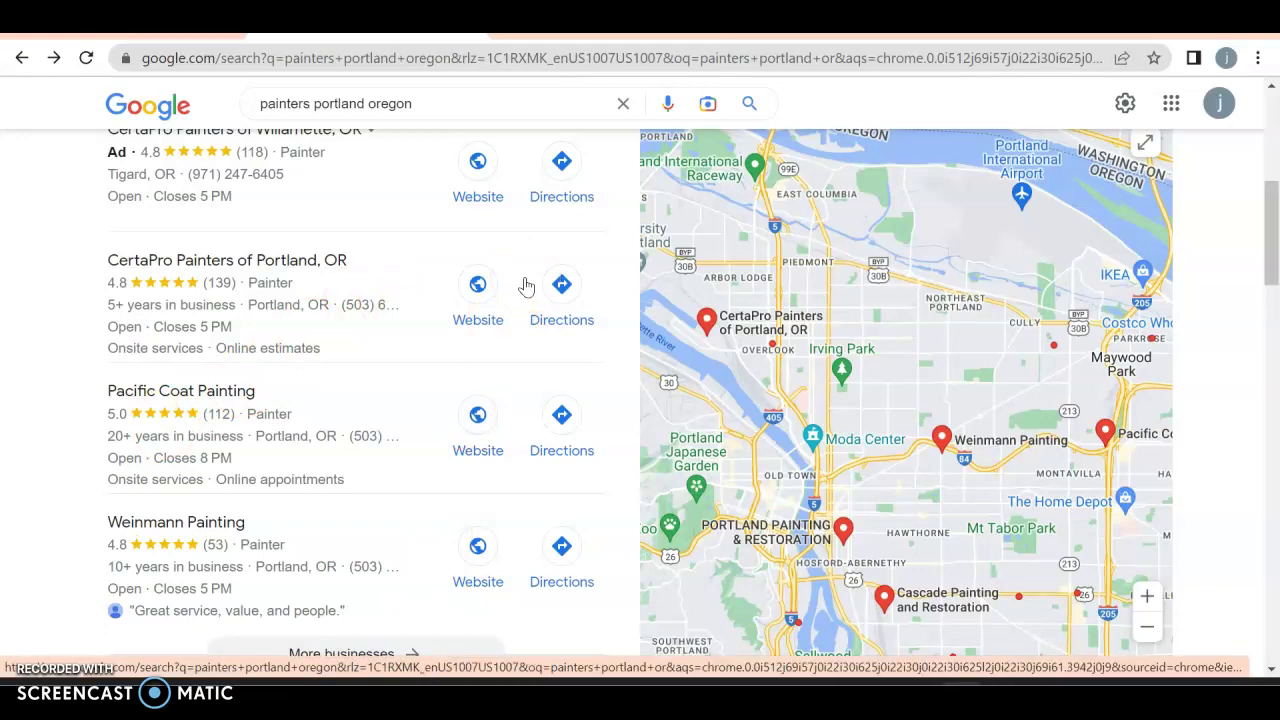
left_click(277, 434)
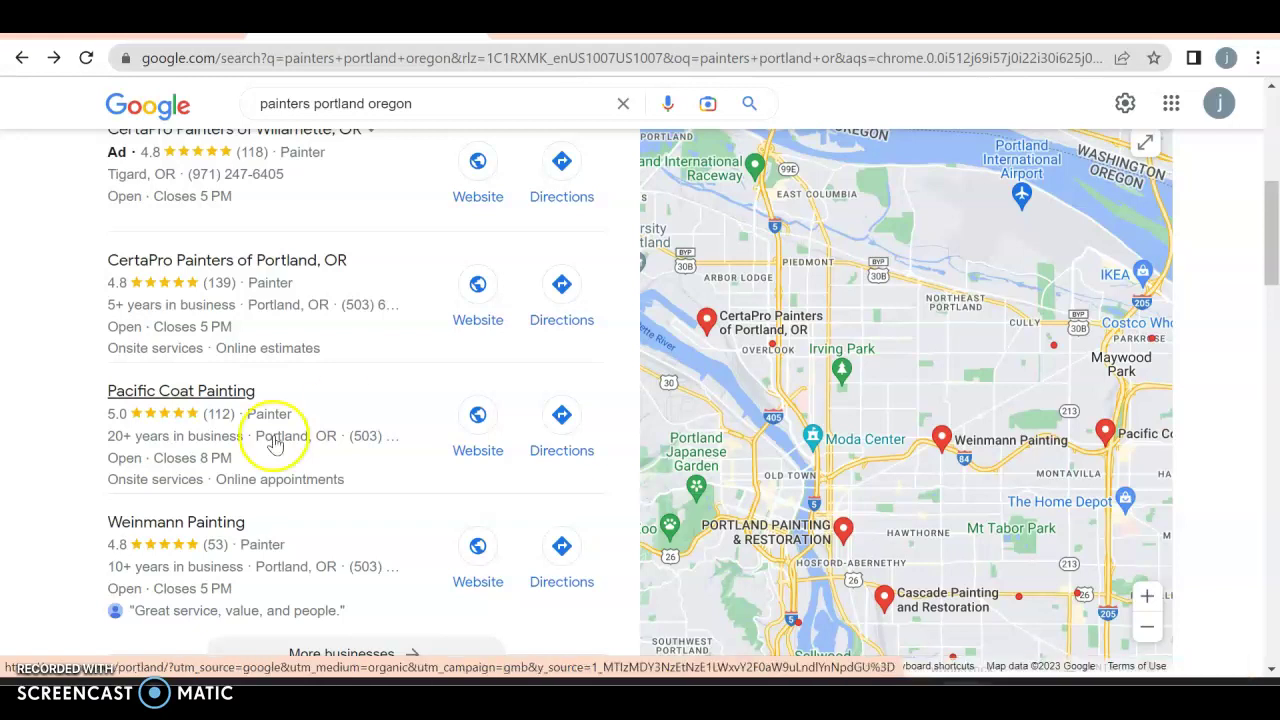
scroll(214, 450, "down", 2)
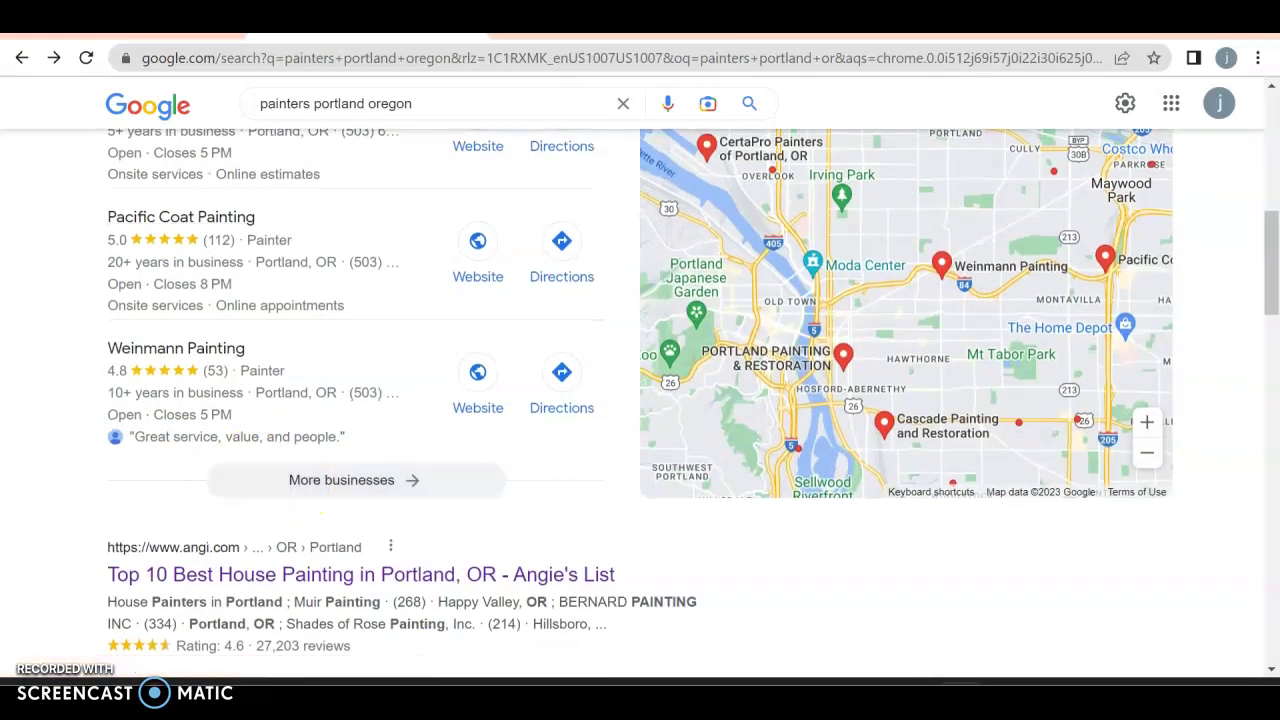
scroll(365, 428, "down", 3)
left_click(365, 428)
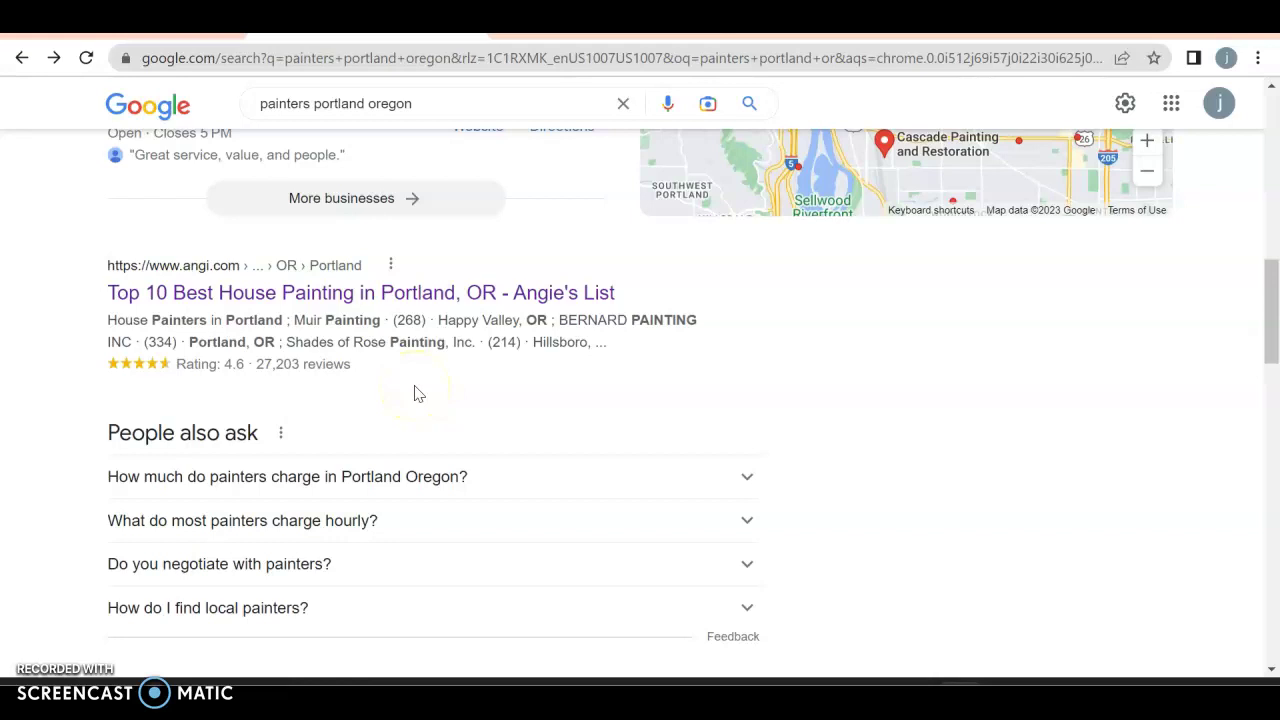
scroll(418, 393, "down", 1)
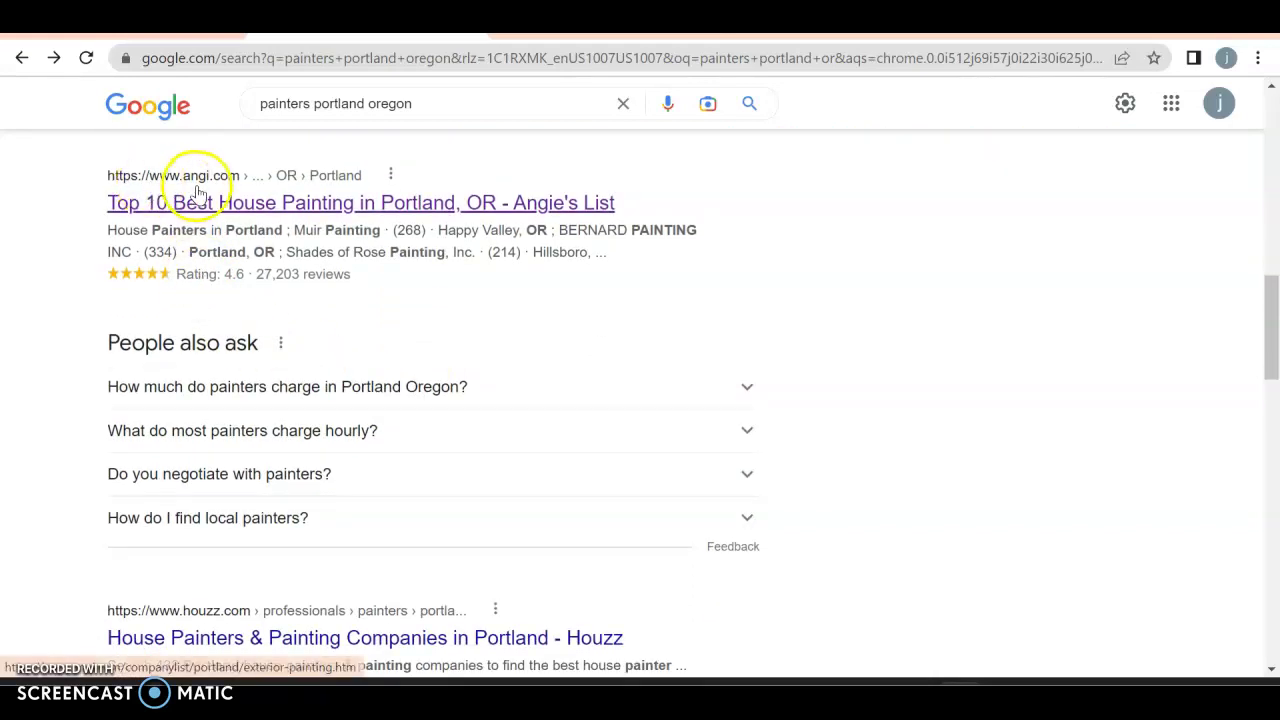
scroll(205, 185, "down", 1)
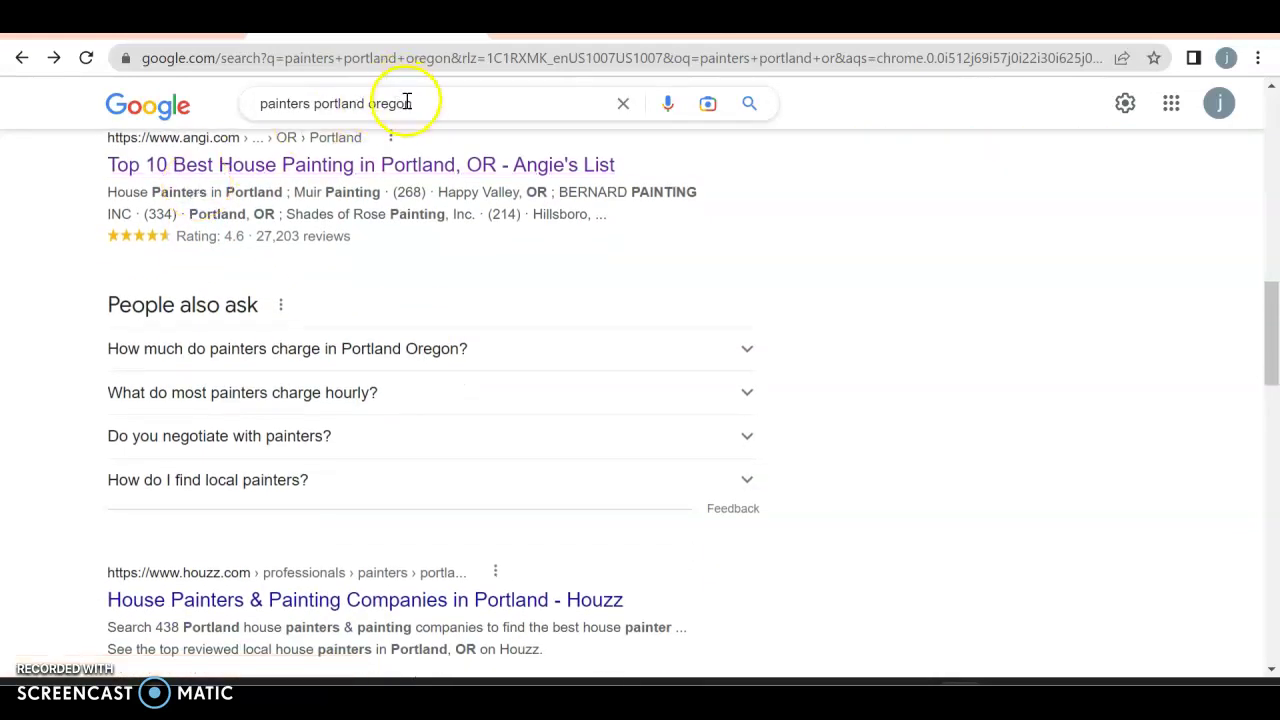
left_click_drag(407, 103, 240, 112)
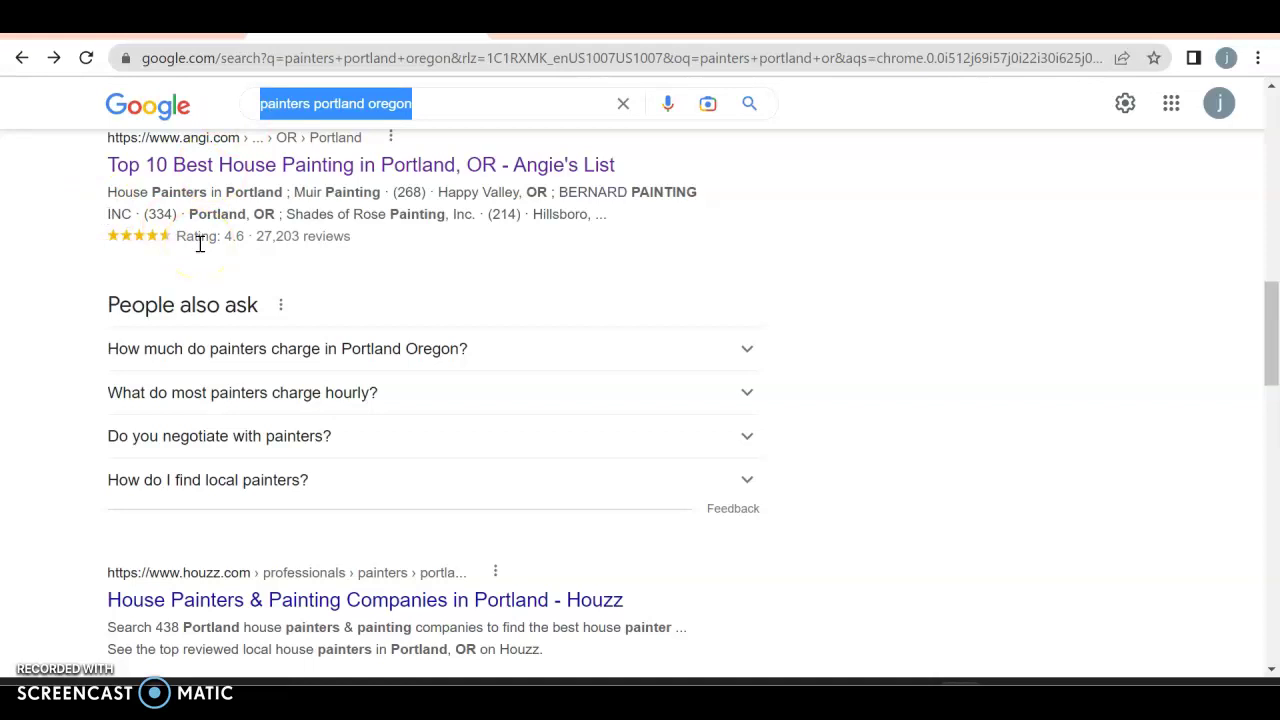
scroll(200, 248, "down", 3)
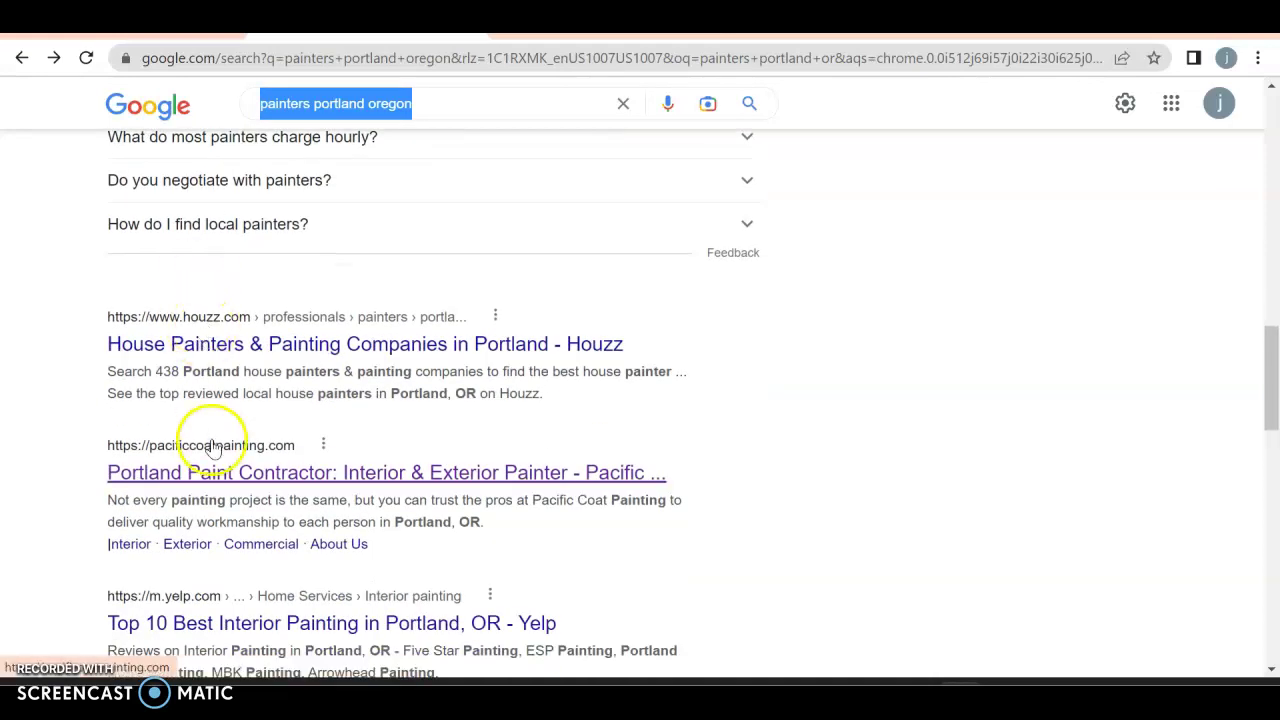
scroll(230, 470, "down", 2)
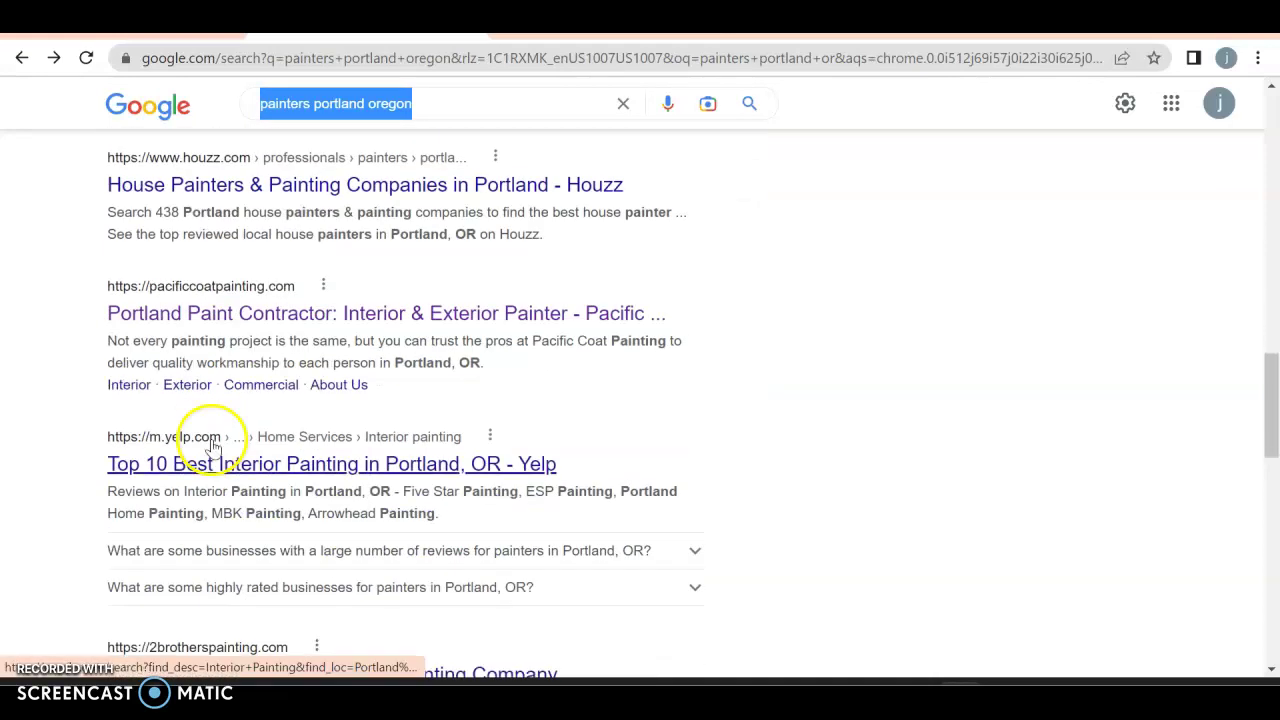
Step: Open the 'Portland Paint Contractor: Interior & Exterior Painter' result to load pacificcoatpainting.com
left_click(197, 316)
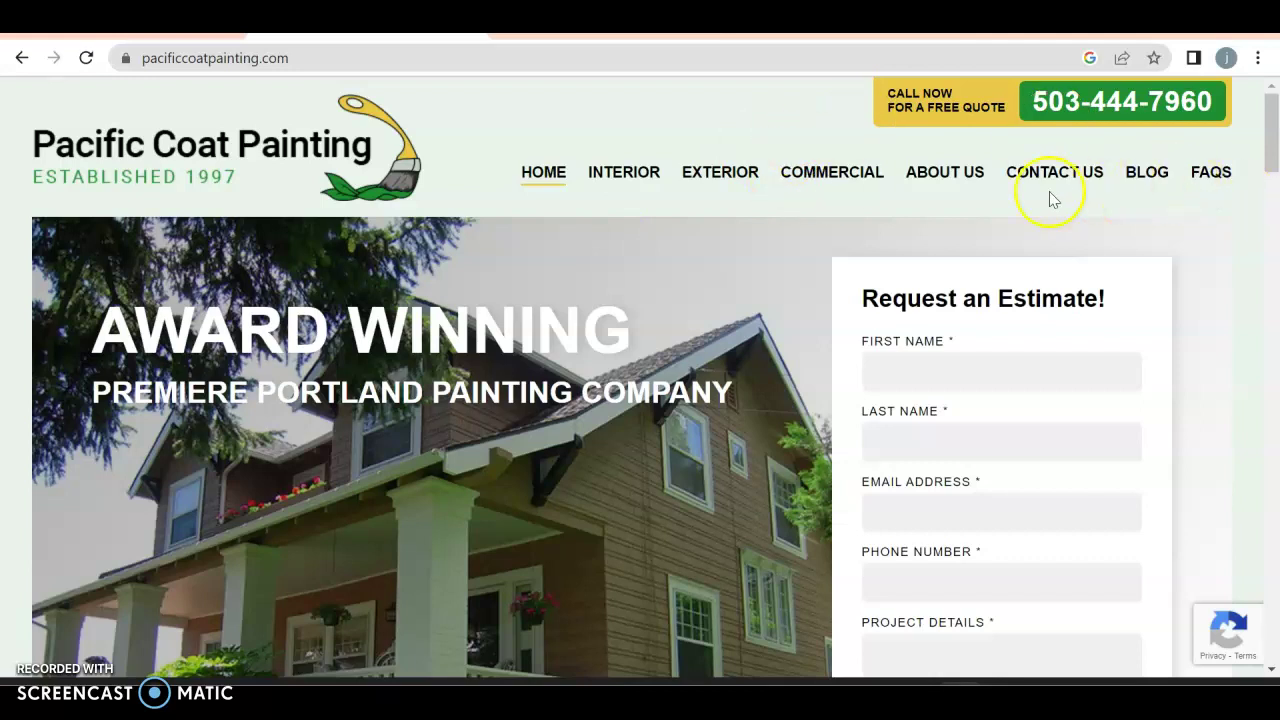
scroll(943, 320, "down", 2)
scroll(720, 364, "up", 2)
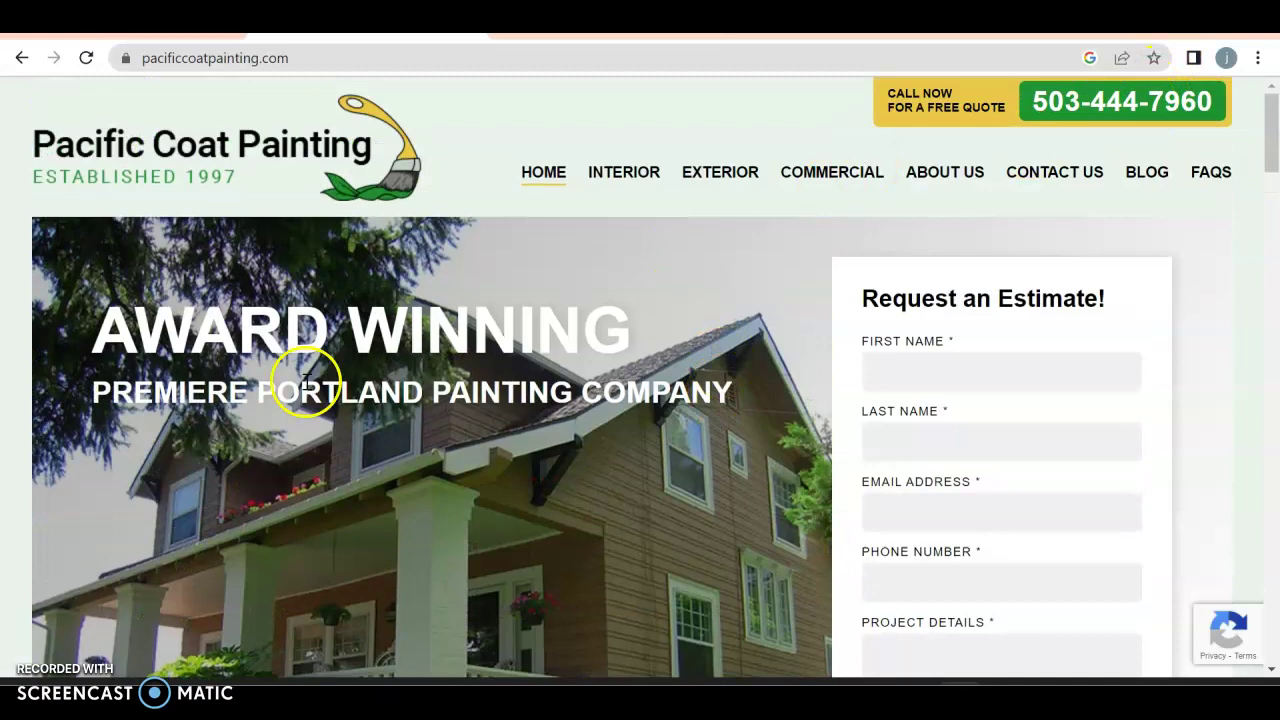
scroll(303, 378, "down", 10)
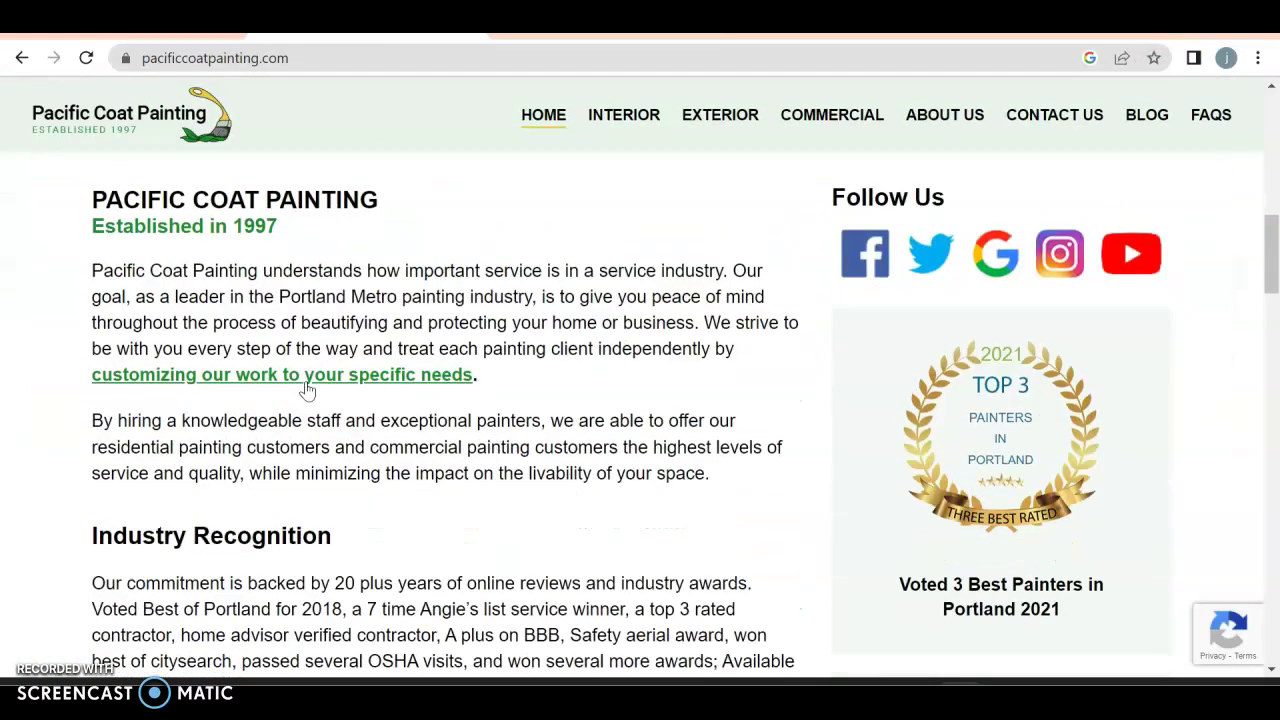
scroll(307, 390, "down", 6)
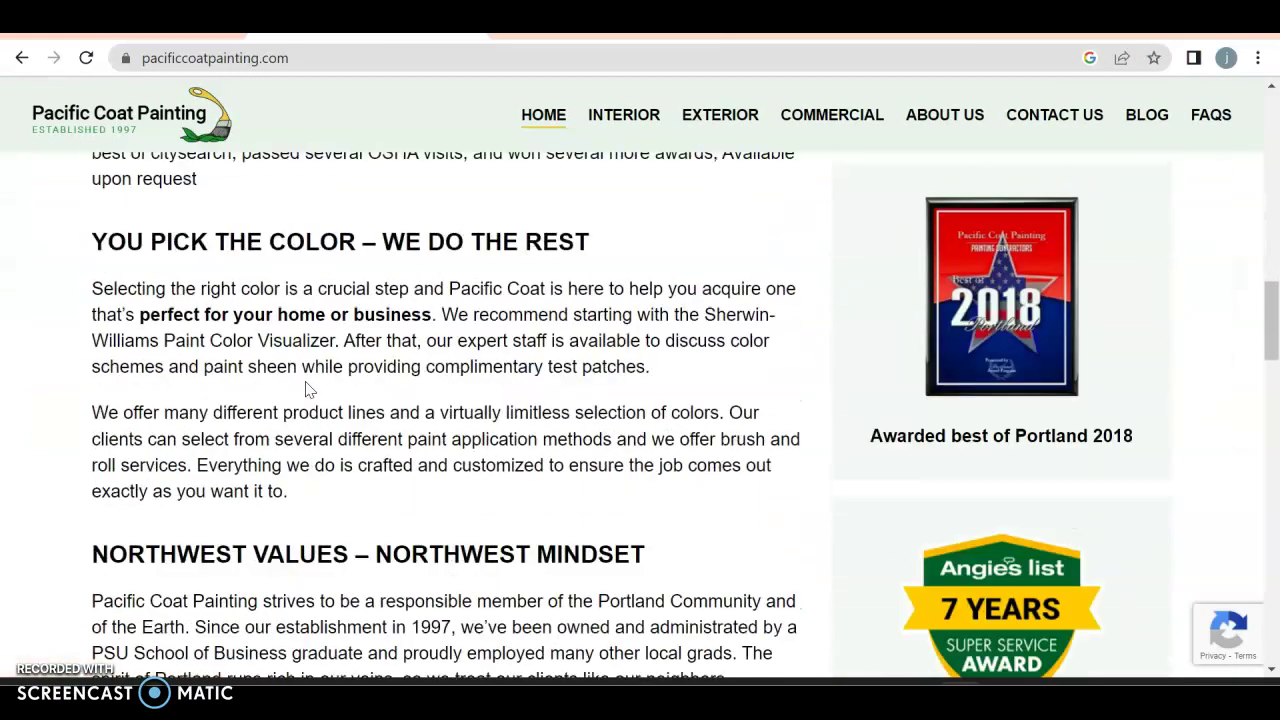
scroll(307, 383, "down", 5)
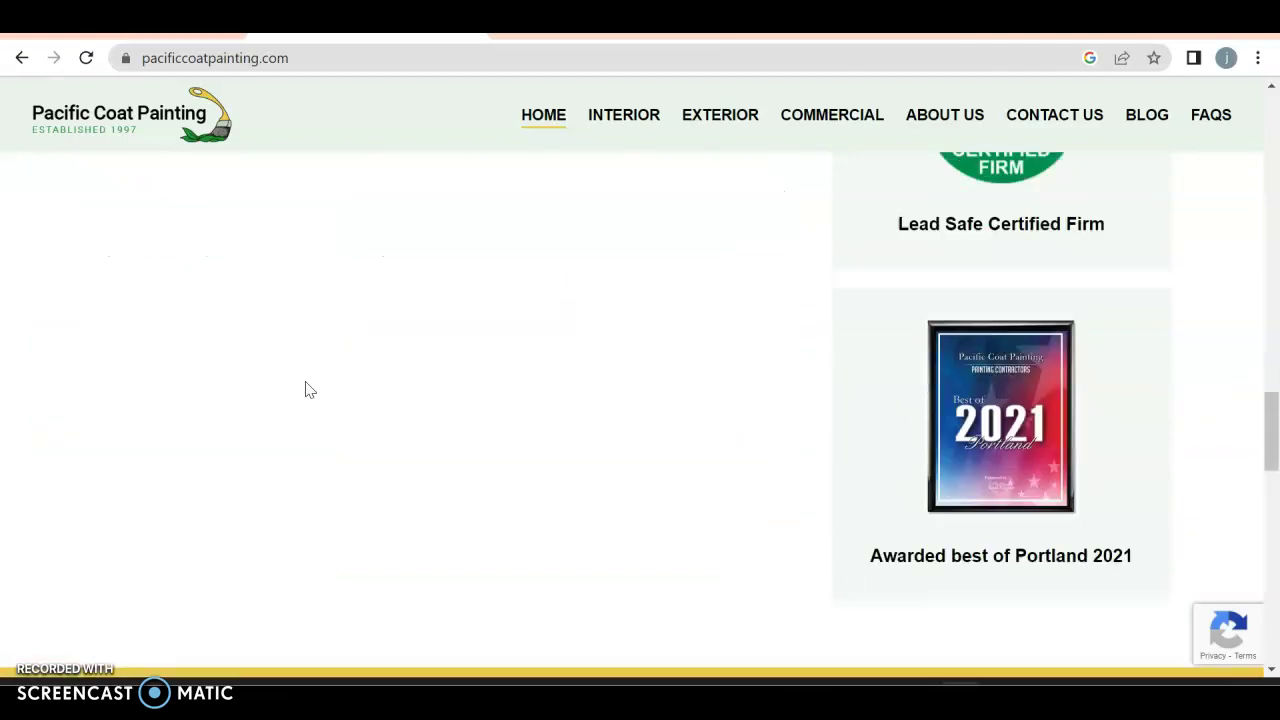
scroll(308, 388, "down", 3)
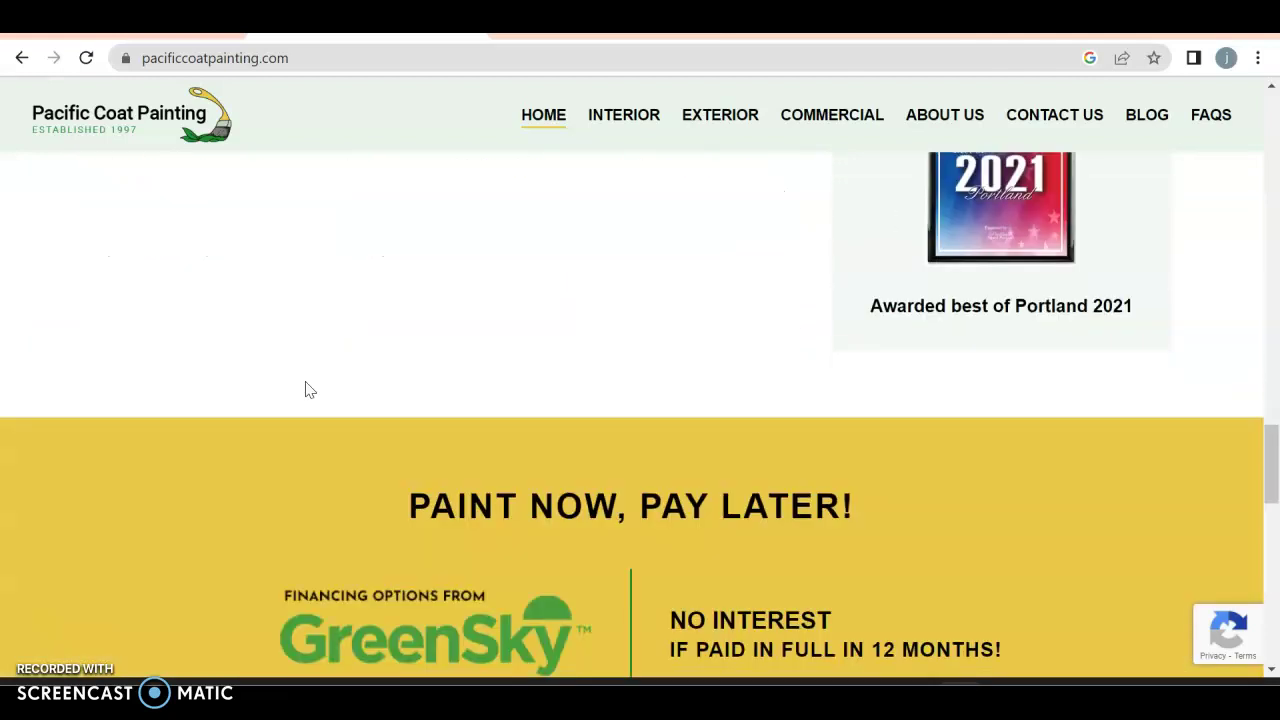
scroll(307, 390, "down", 8)
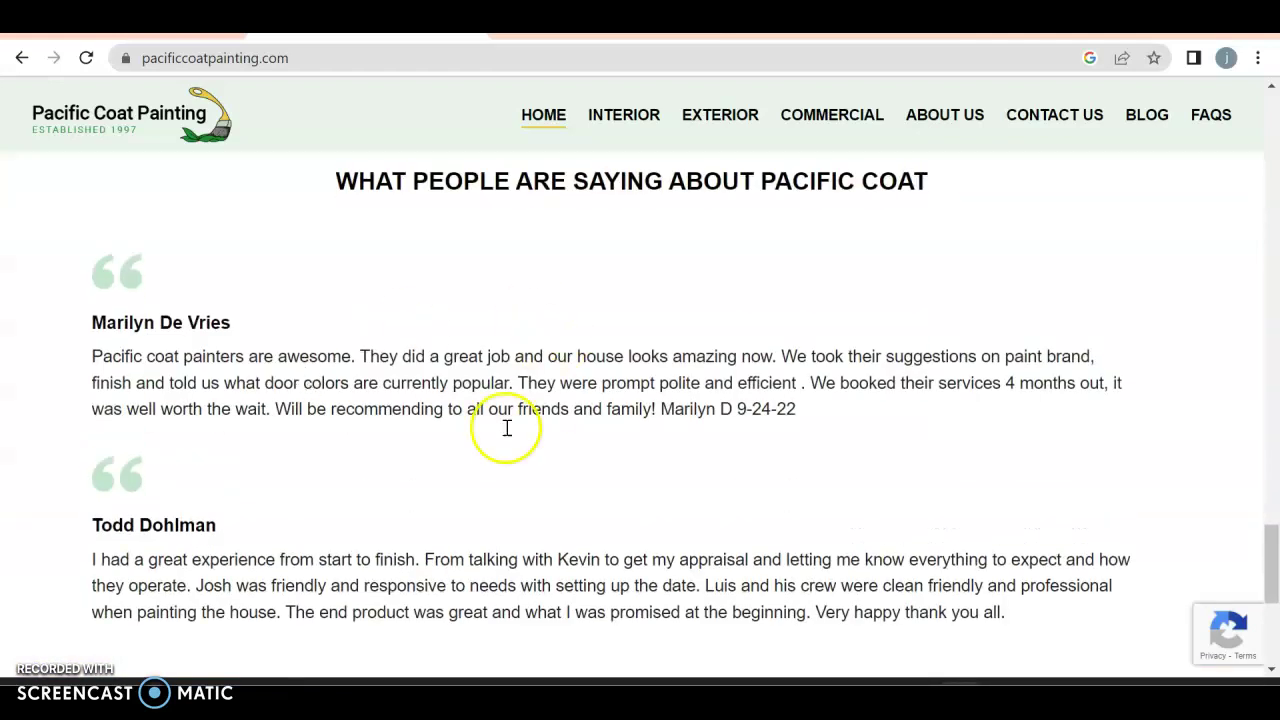
scroll(507, 440, "down", 4)
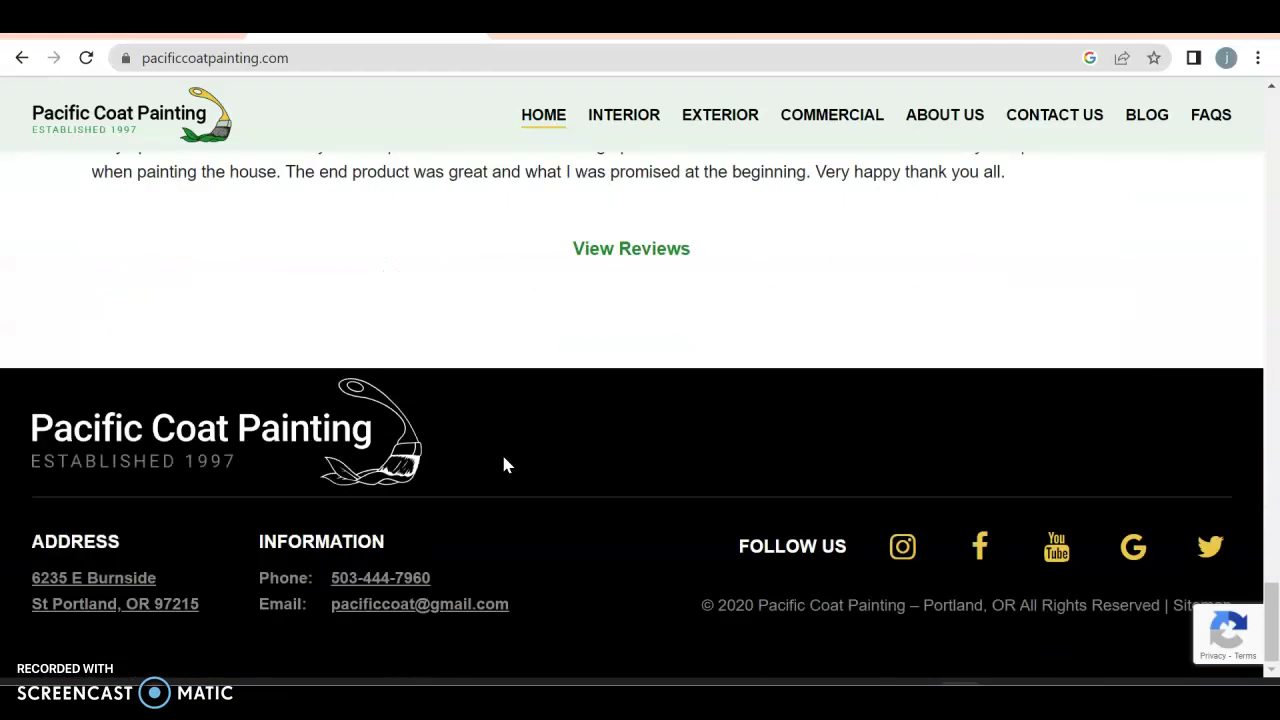
scroll(503, 457, "up", 10)
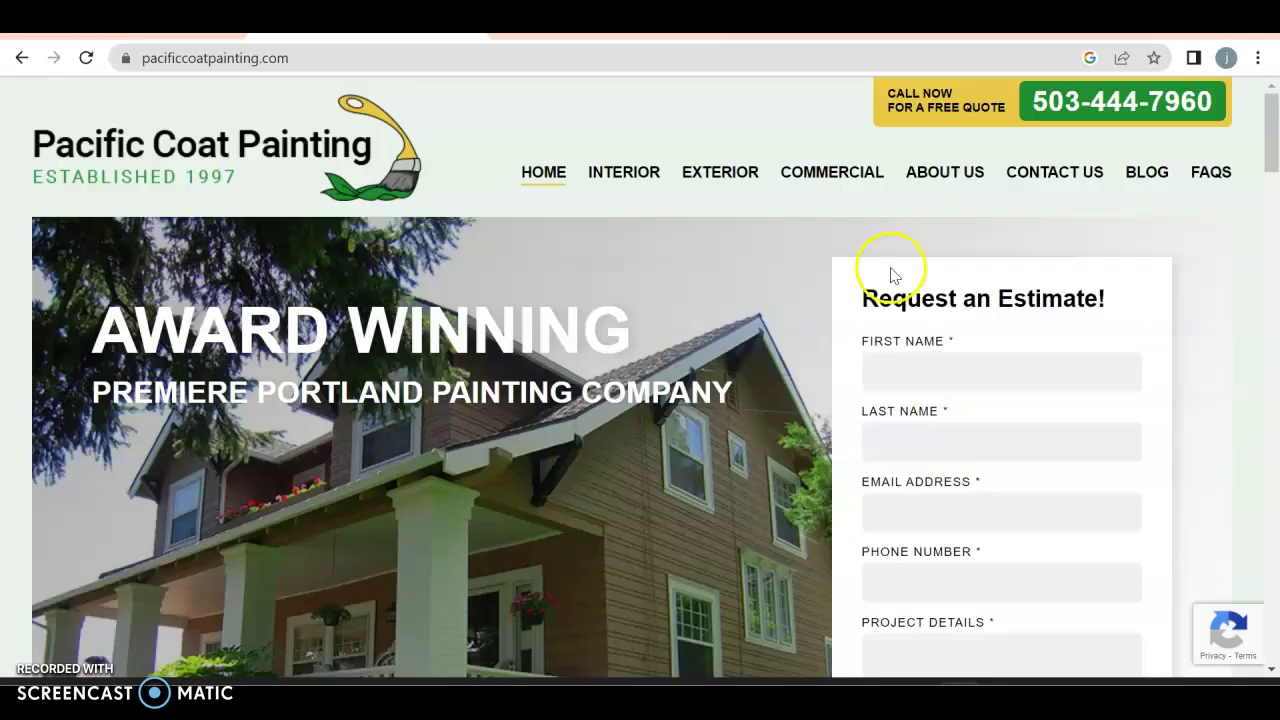
scroll(1108, 371, "down", 15)
scroll(802, 625, "down", 10)
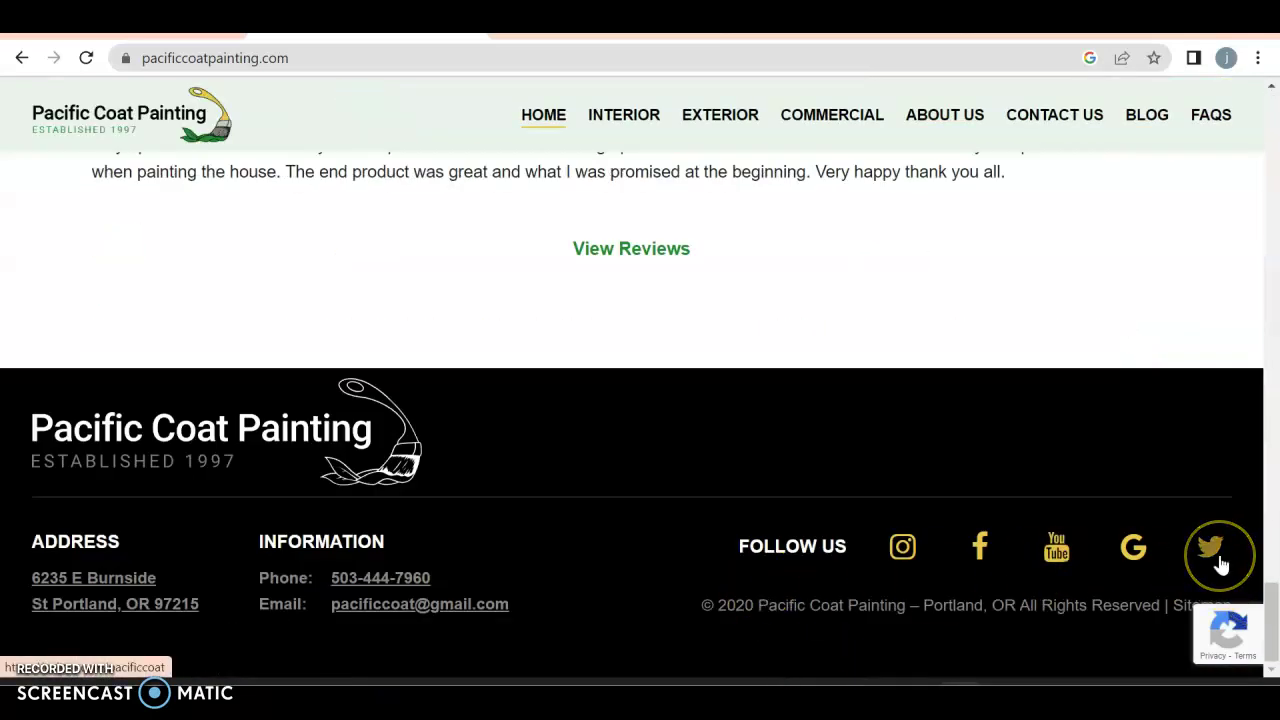
left_click(1141, 551)
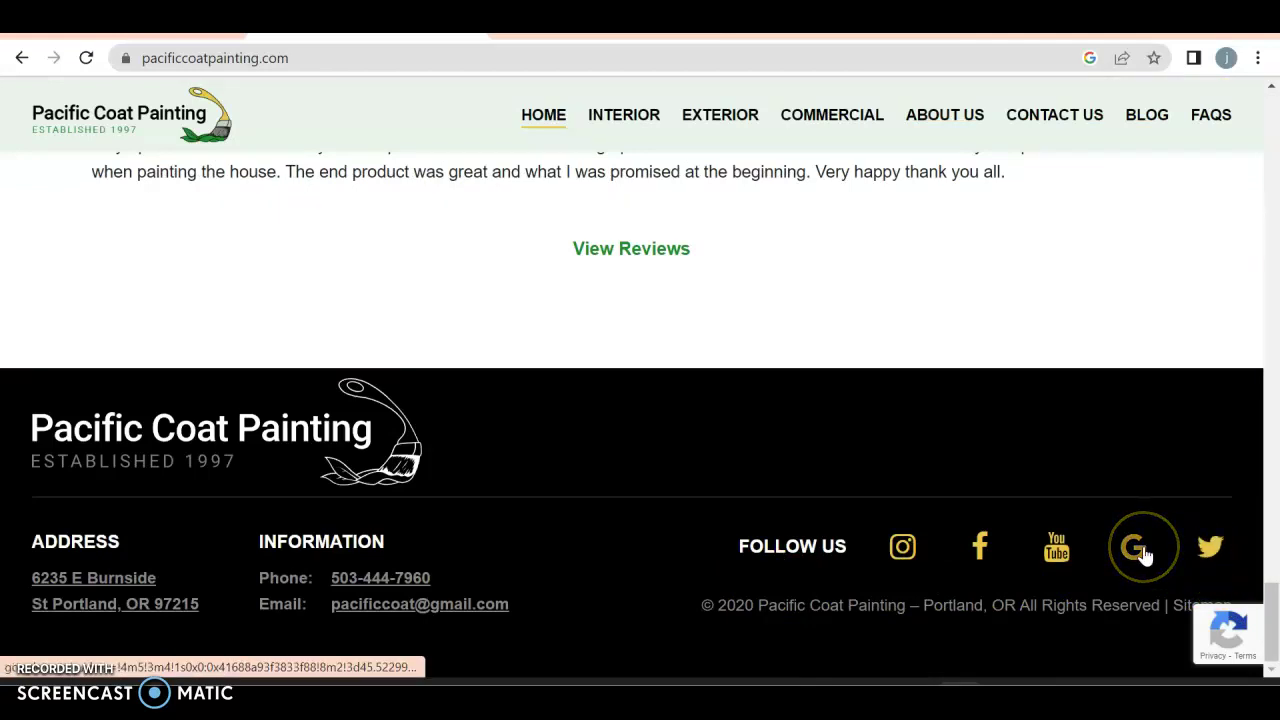
left_click(1055, 556)
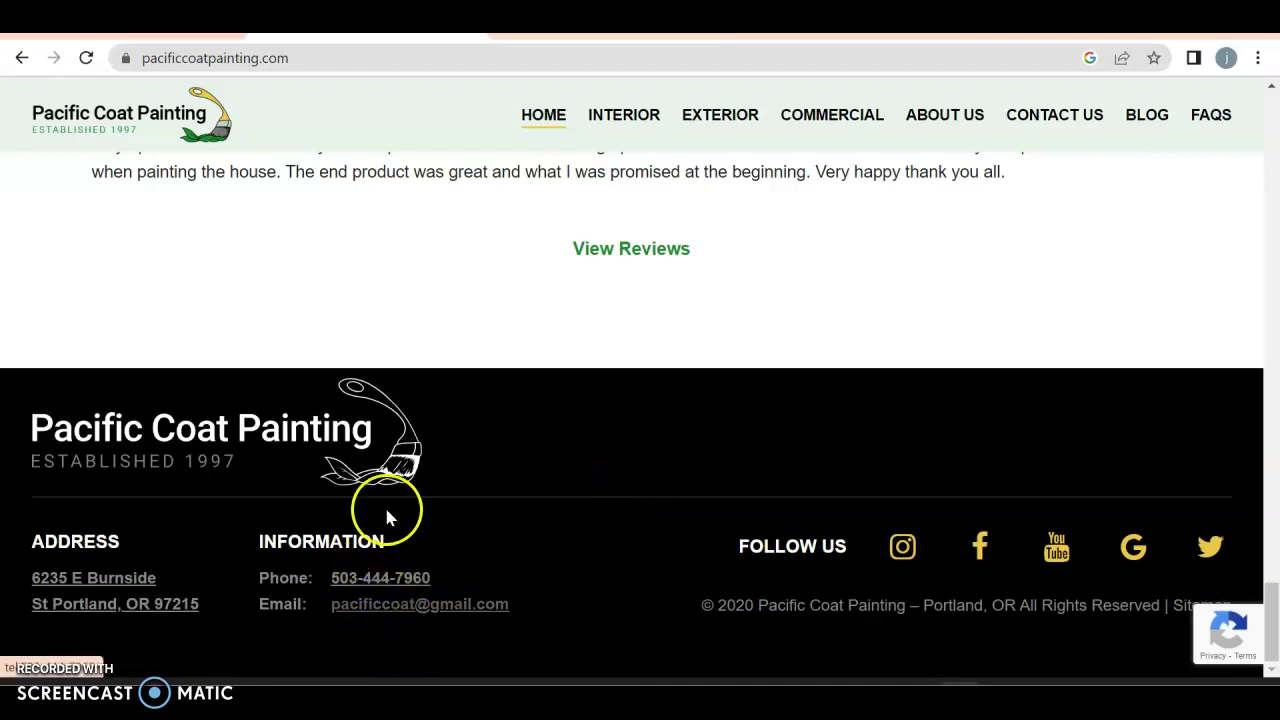
Step: Switch to the Ahrefs tab showing pacificcoatpainting.com's overview: DR 23, 914 backlinks, 122 referring domains
left_click(640, 18)
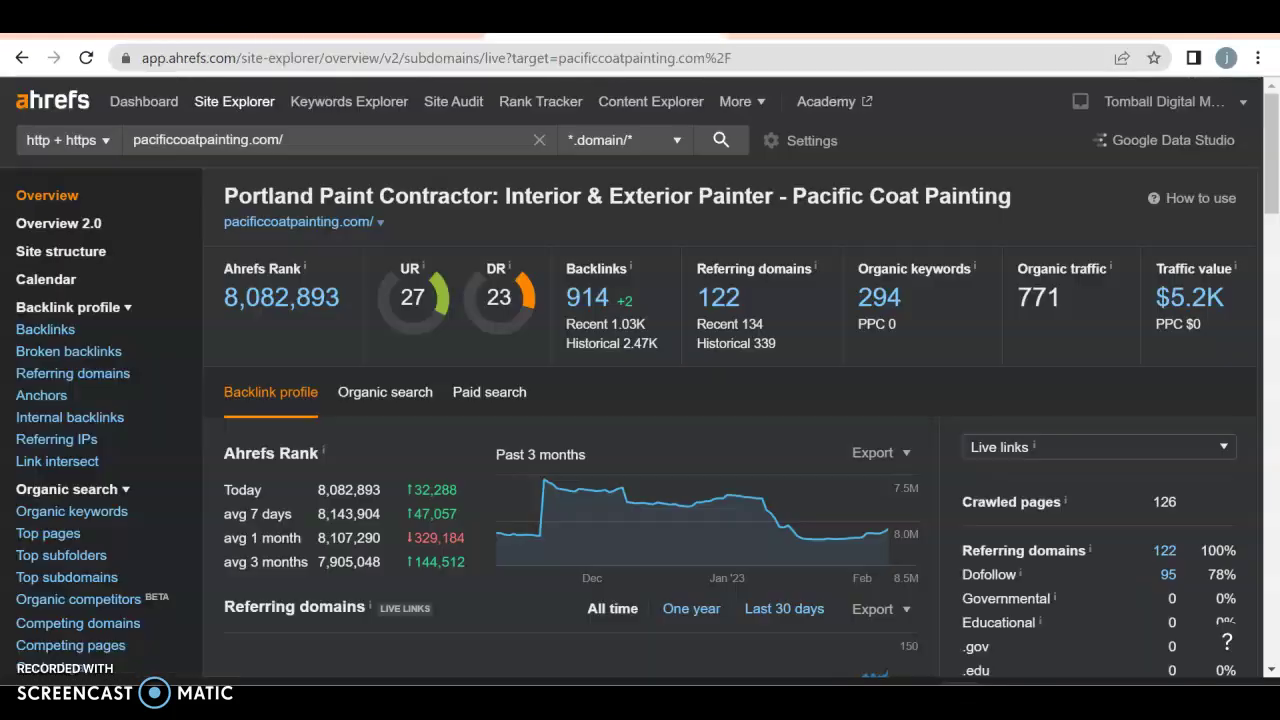